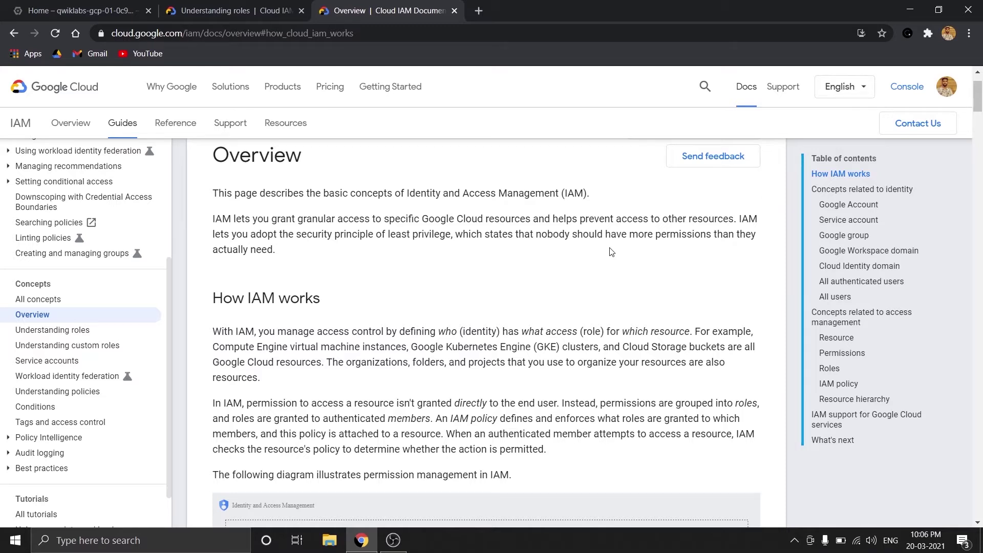
# Read through the IAM overview page, then close its tab with Ctrl+W
pyautogui.scroll(-6, 611, 252)
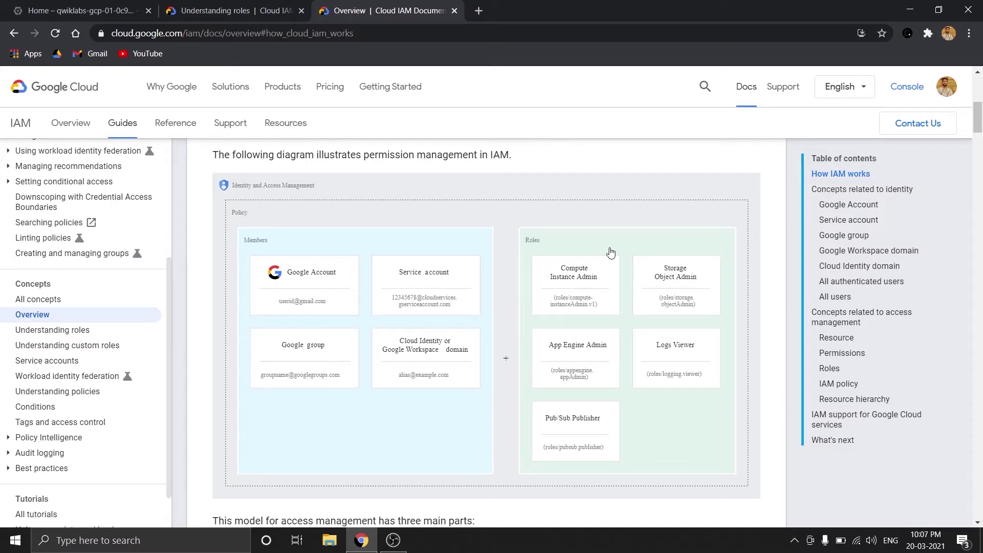
pyautogui.scroll(-7, 610, 251)
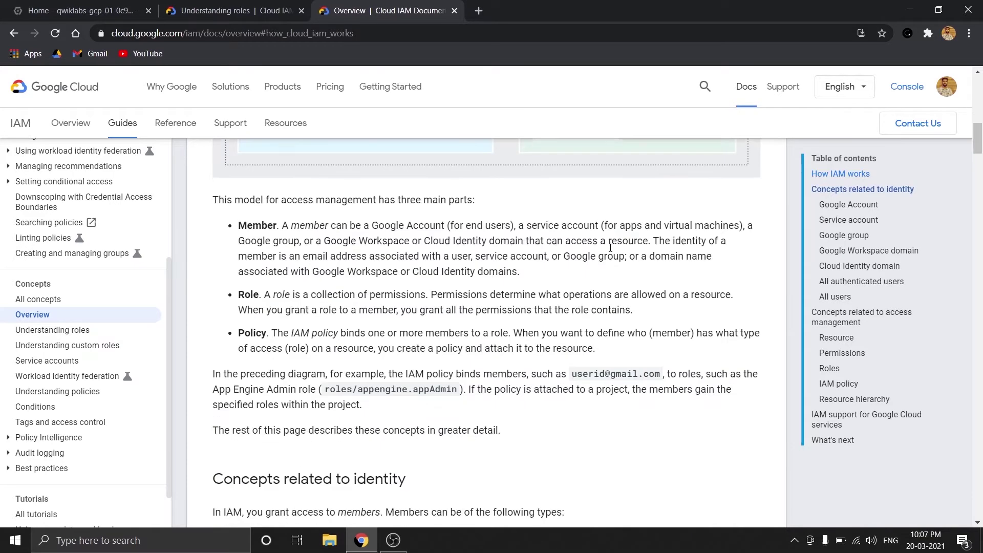
pyautogui.scroll(1, 610, 248)
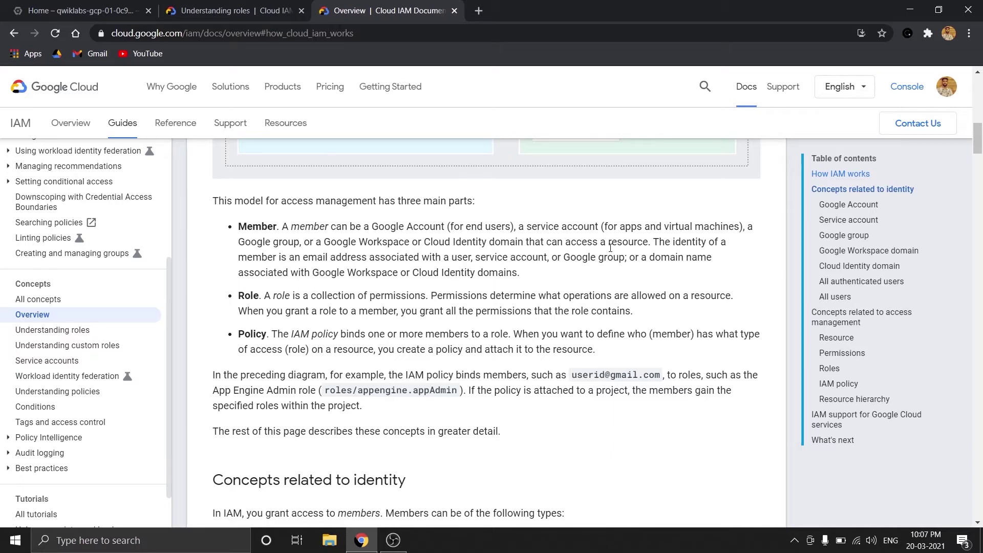
pyautogui.scroll(-8, 610, 248)
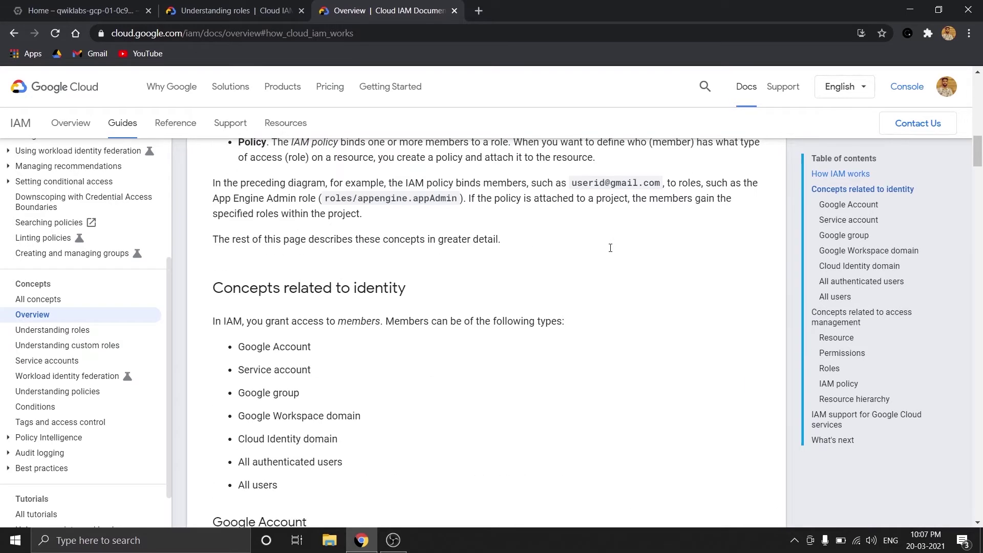
pyautogui.scroll(1, 610, 251)
pyautogui.scroll(-2, 611, 251)
pyautogui.scroll(3, 610, 251)
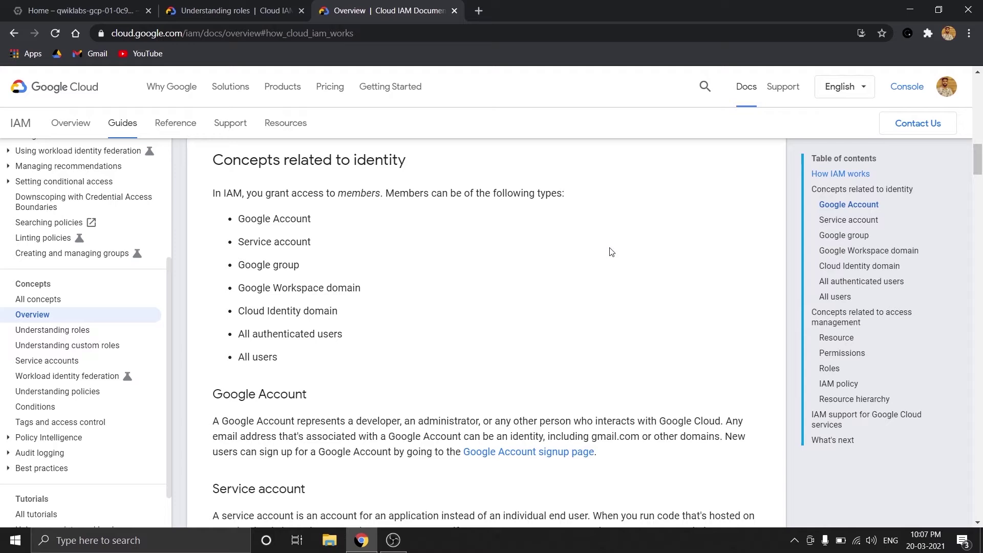
pyautogui.hotkey('ctrl', 'w')
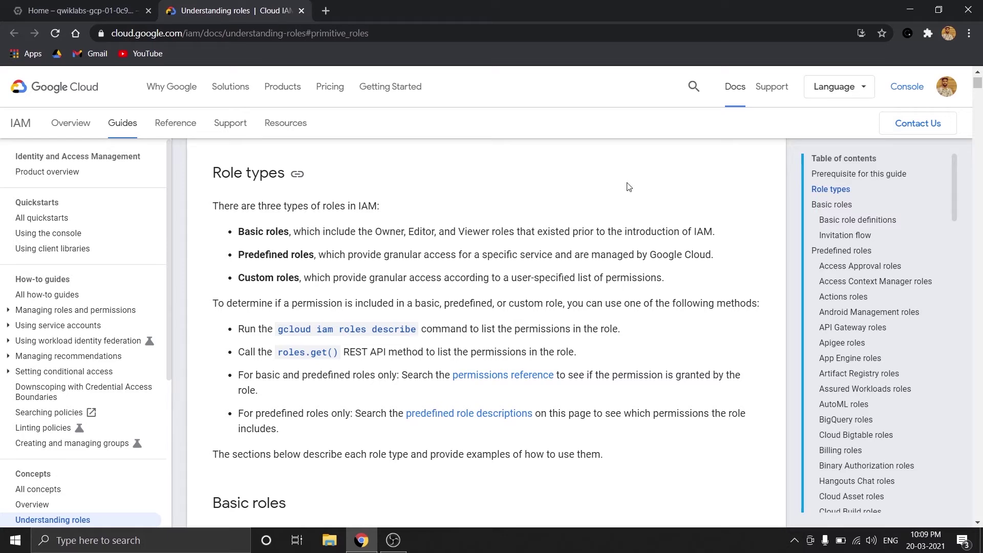
# Scroll down to Basic role definitions, then close the Understanding roles tab
pyautogui.scroll(-8, 629, 187)
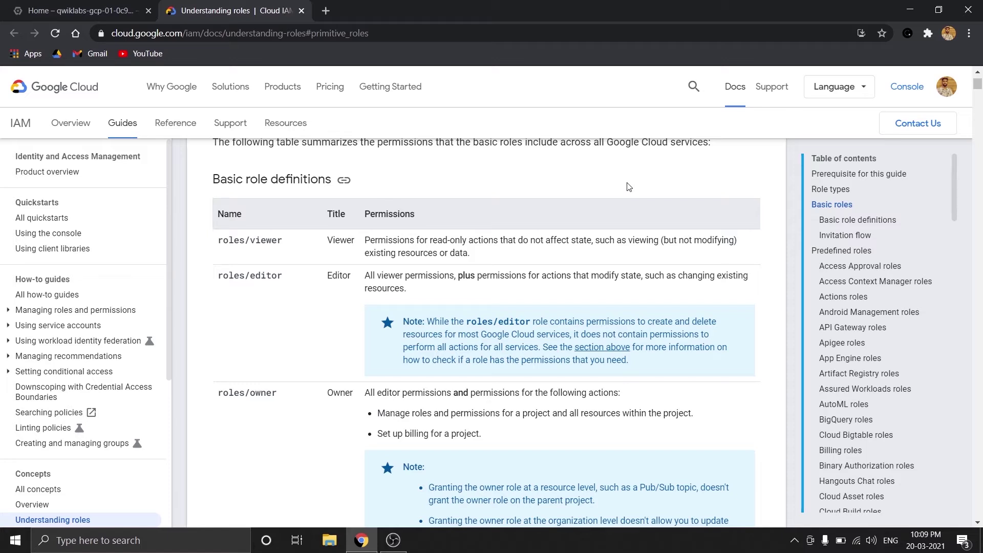
pyautogui.scroll(-2, 628, 186)
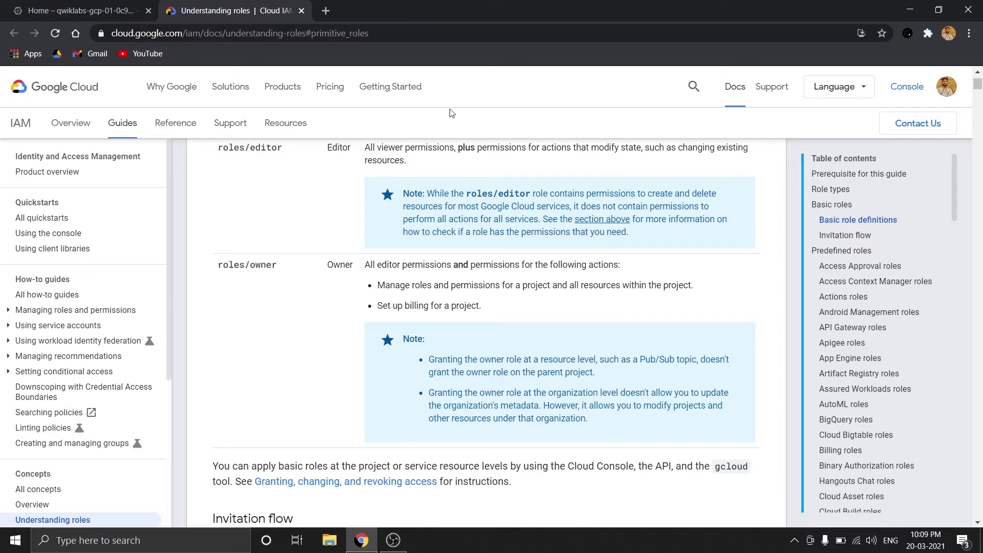
pyautogui.click(301, 10)
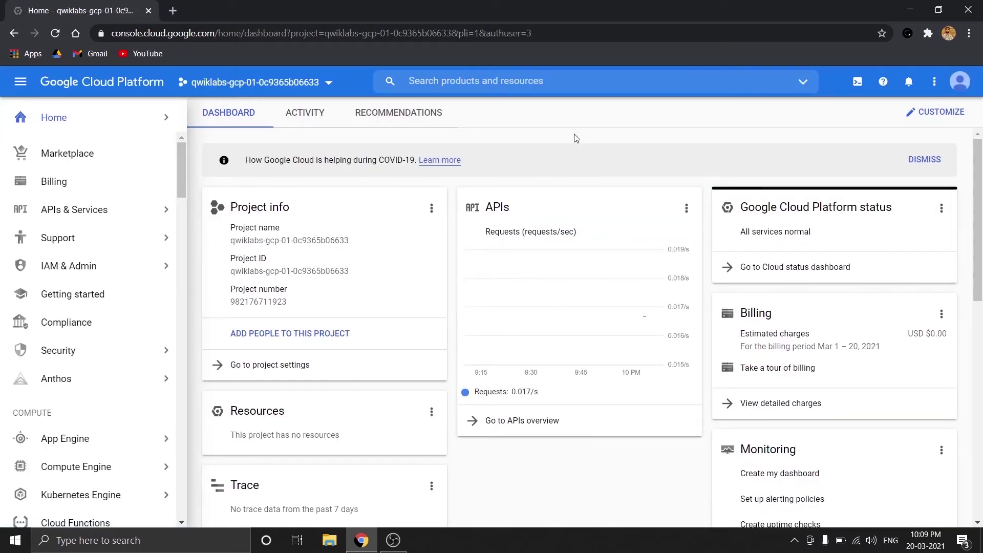
# Open IAM & Admin from the left navigation and scroll through the qwiklabs members table
pyautogui.moveTo(84, 267)
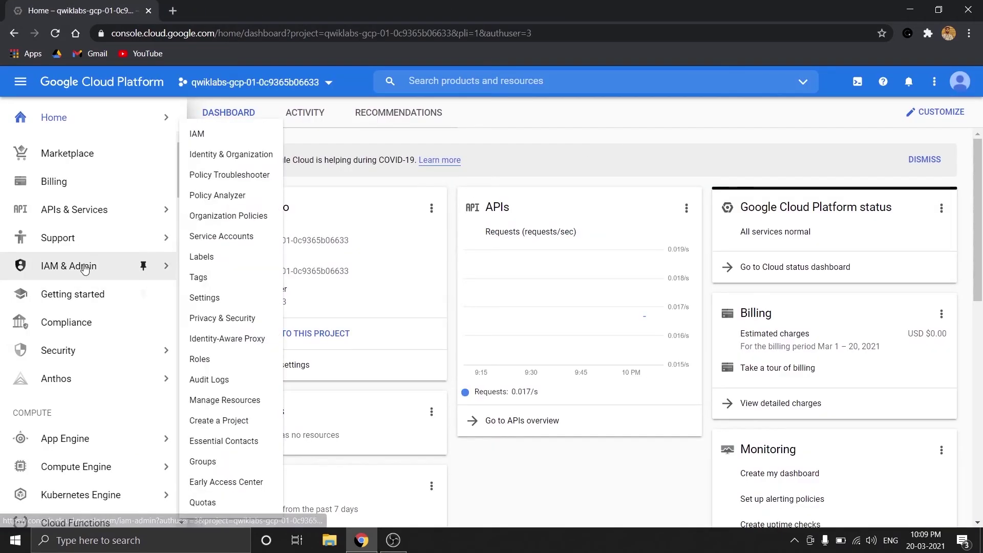
pyautogui.click(85, 268)
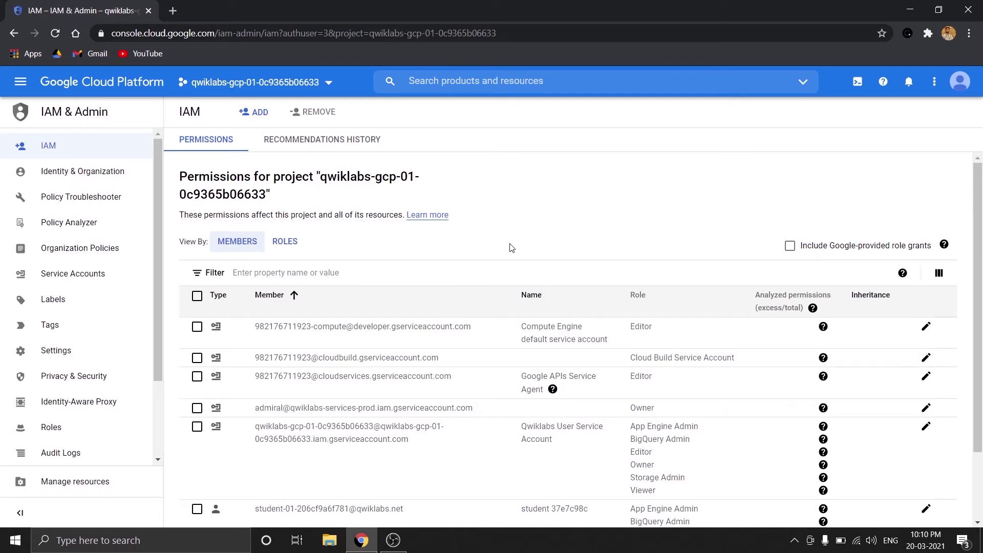
pyautogui.scroll(-1, 511, 248)
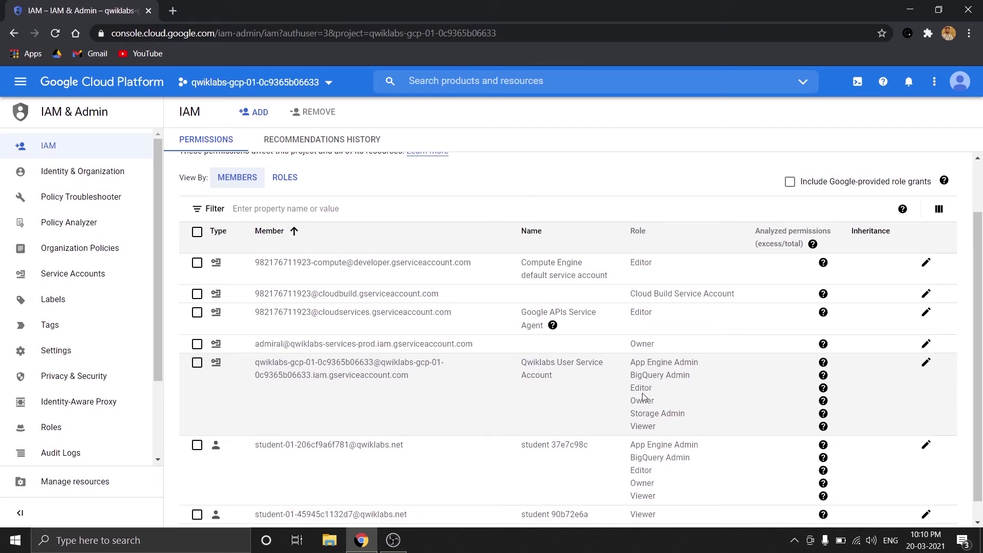
pyautogui.scroll(-1, 644, 397)
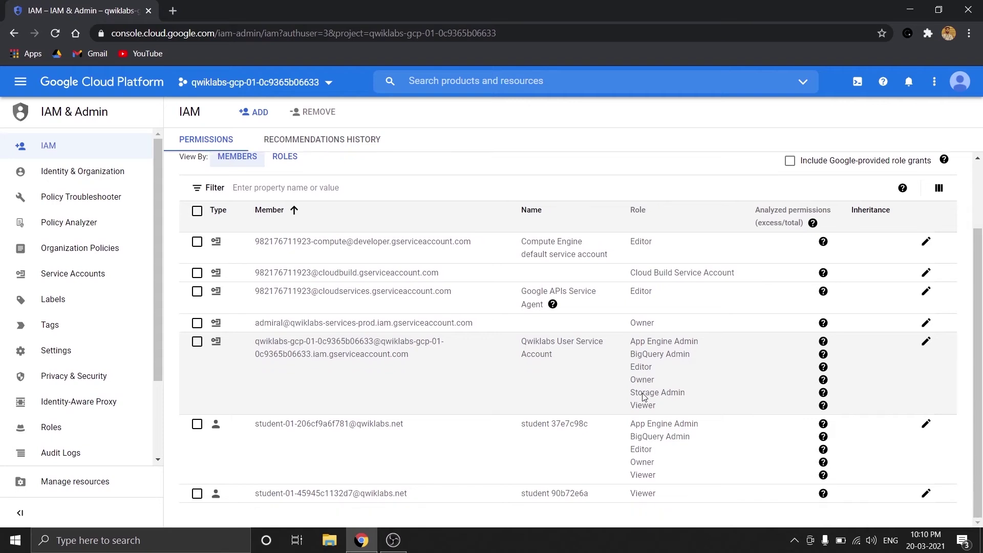
pyautogui.scroll(3, 643, 398)
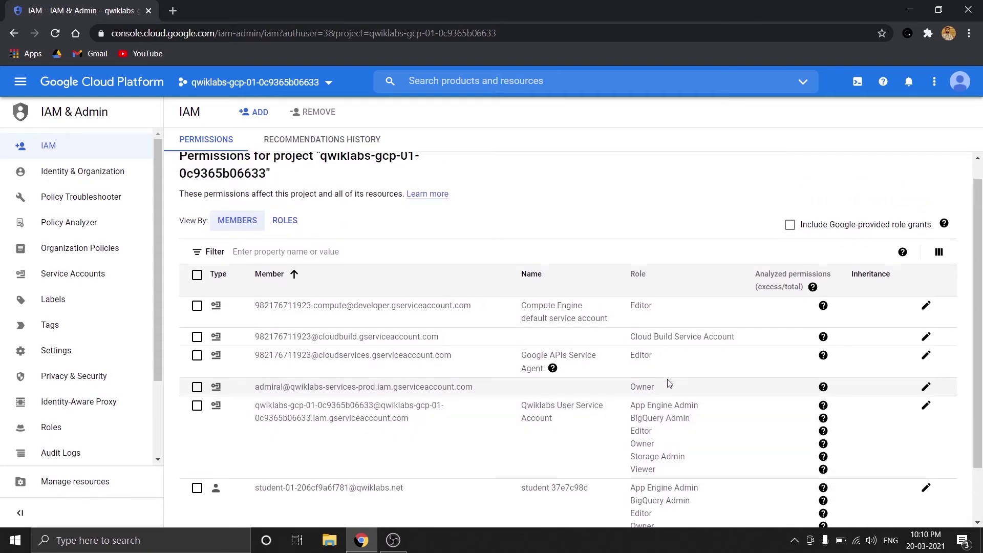
pyautogui.scroll(1, 327, 210)
# Add the new member by their e-mail address with the Basic > Viewer role and save
pyautogui.click(256, 111)
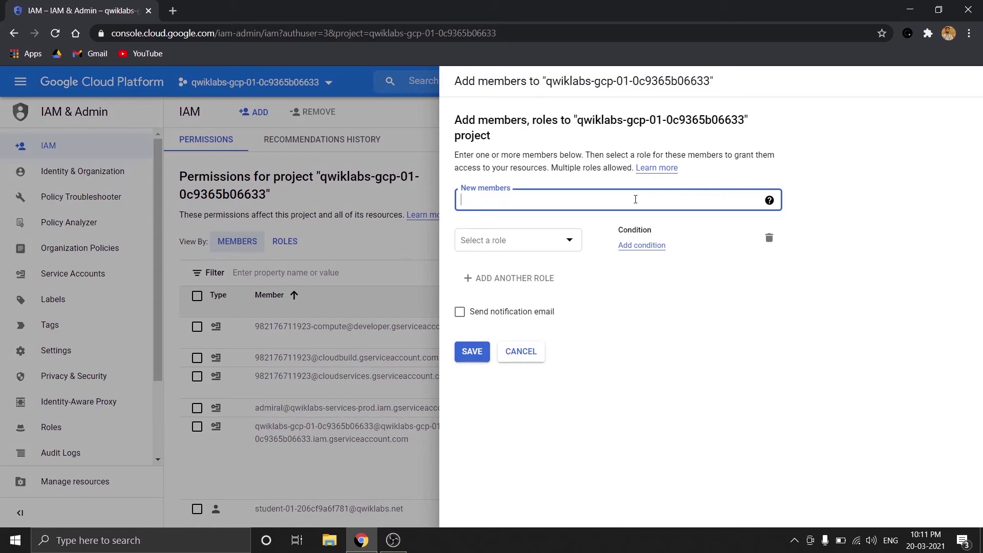
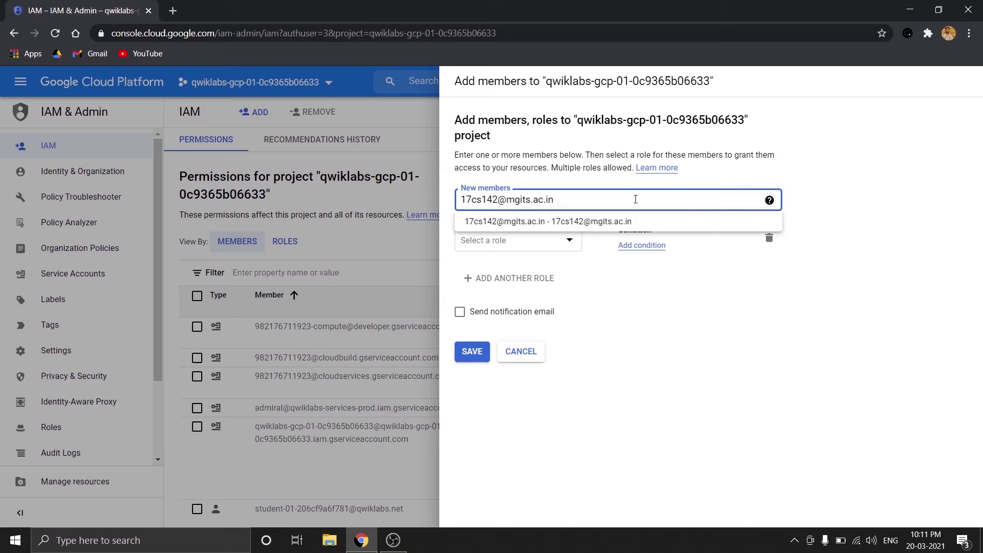
pyautogui.click(637, 220)
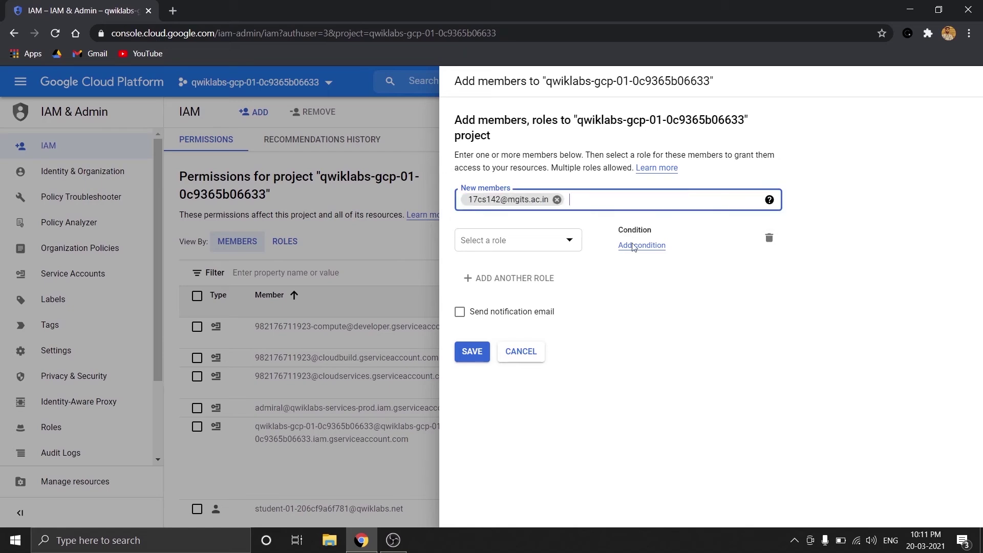
pyautogui.click(533, 244)
pyautogui.scroll(-3, 506, 348)
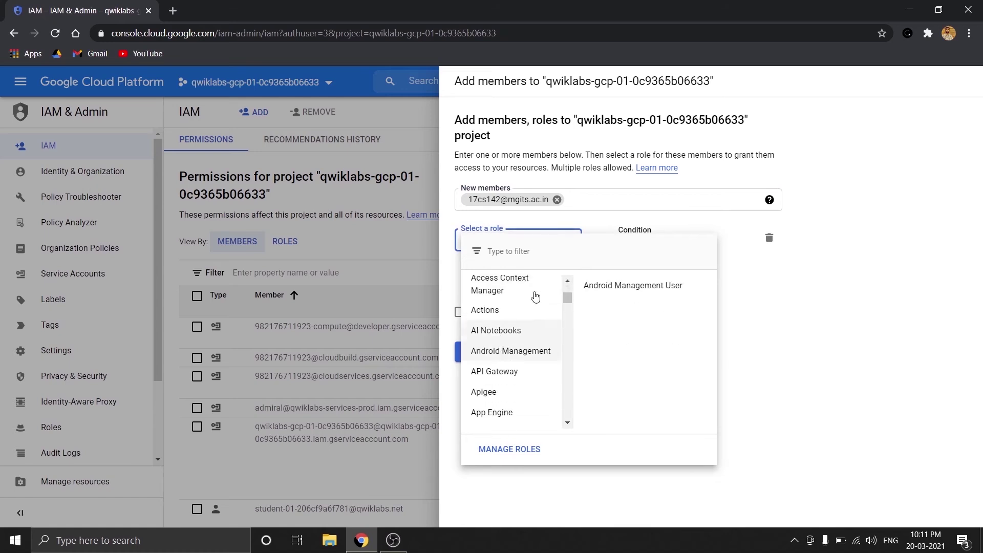
pyautogui.scroll(-3, 516, 372)
pyautogui.scroll(6, 517, 375)
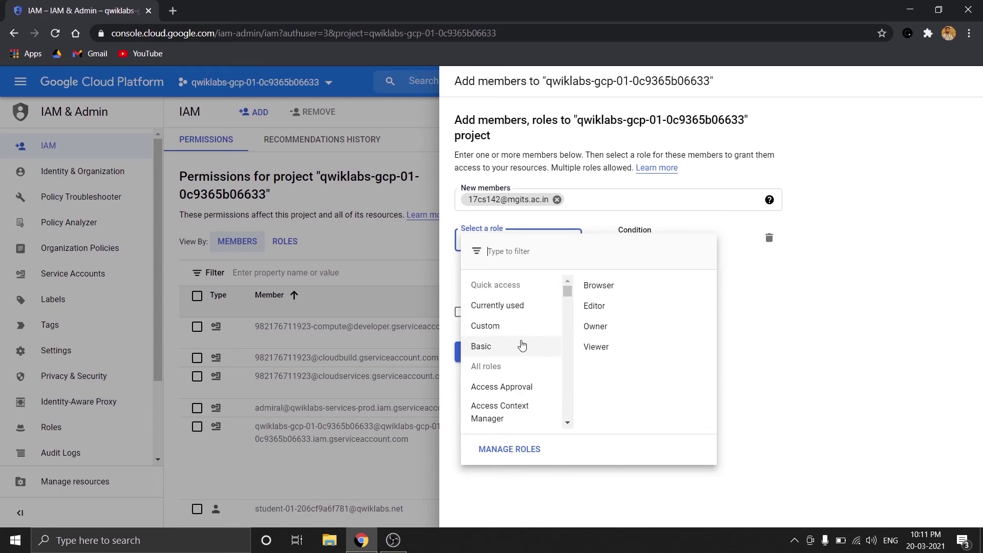
pyautogui.click(625, 351)
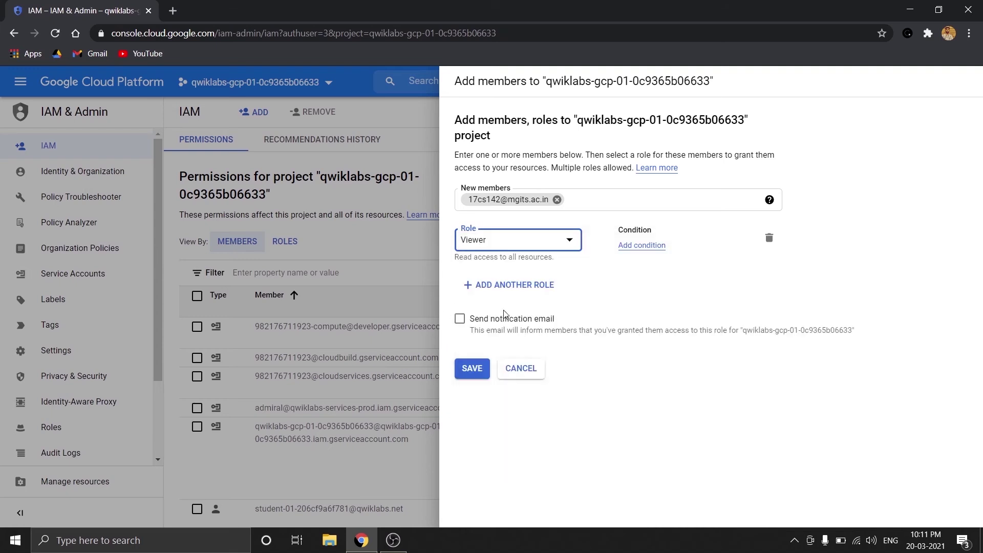
pyautogui.click(472, 372)
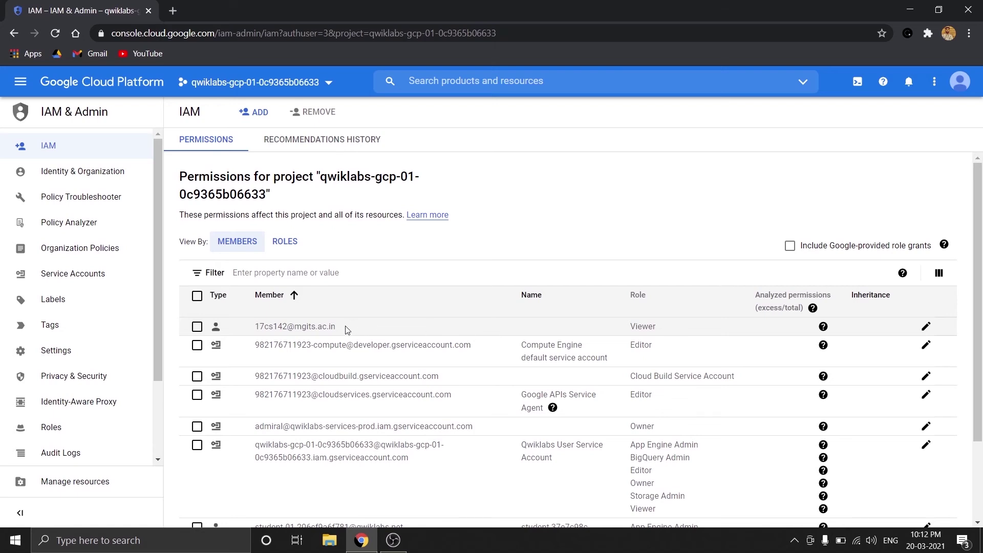
# View permissions by role, expand App Engine Admin and BigQuery Admin, then open Organization Policies
pyautogui.click(285, 242)
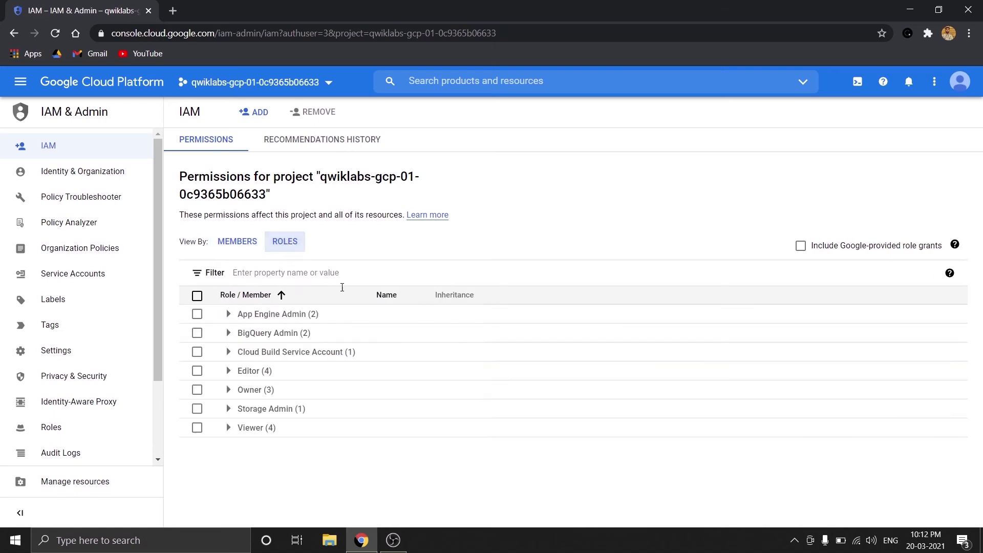
pyautogui.click(229, 317)
pyautogui.click(229, 317)
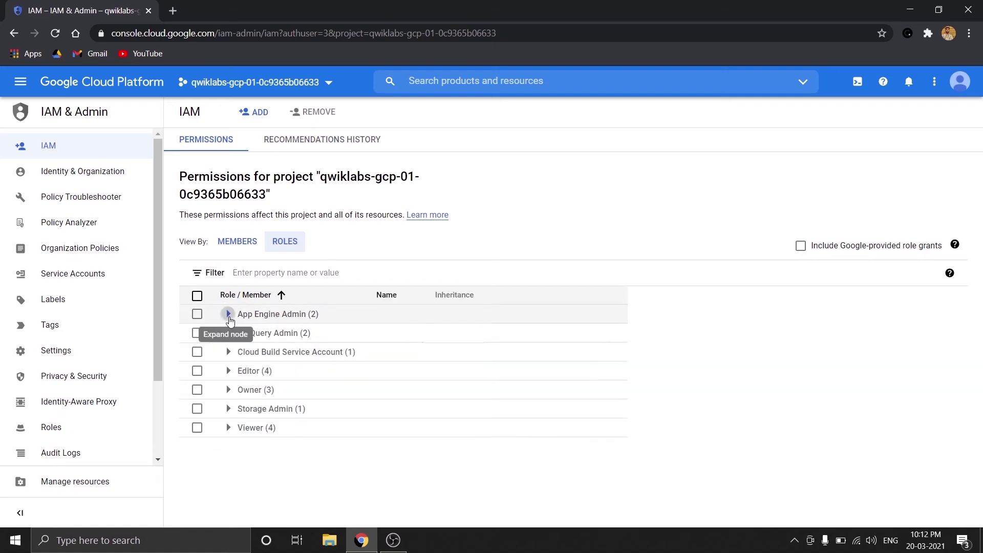
pyautogui.click(228, 332)
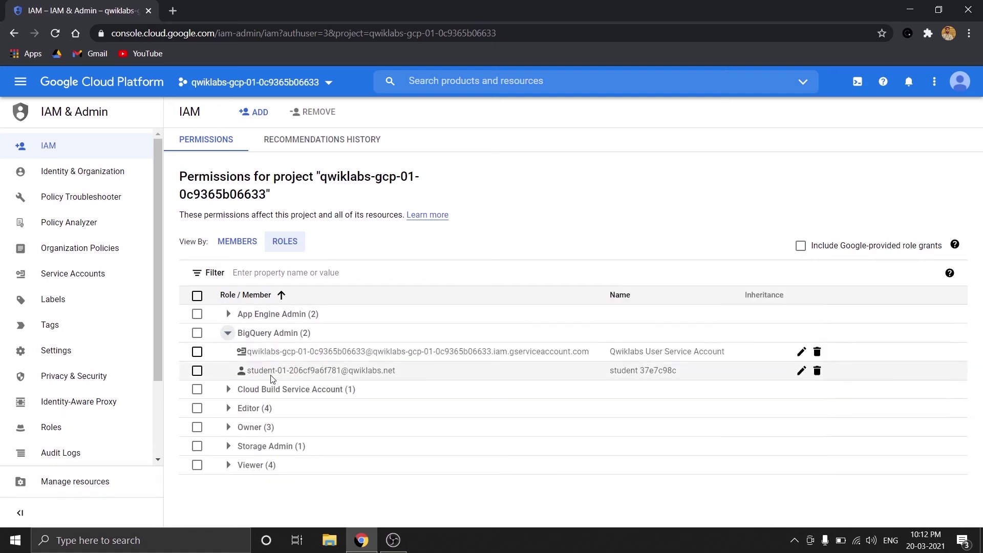
pyautogui.click(228, 333)
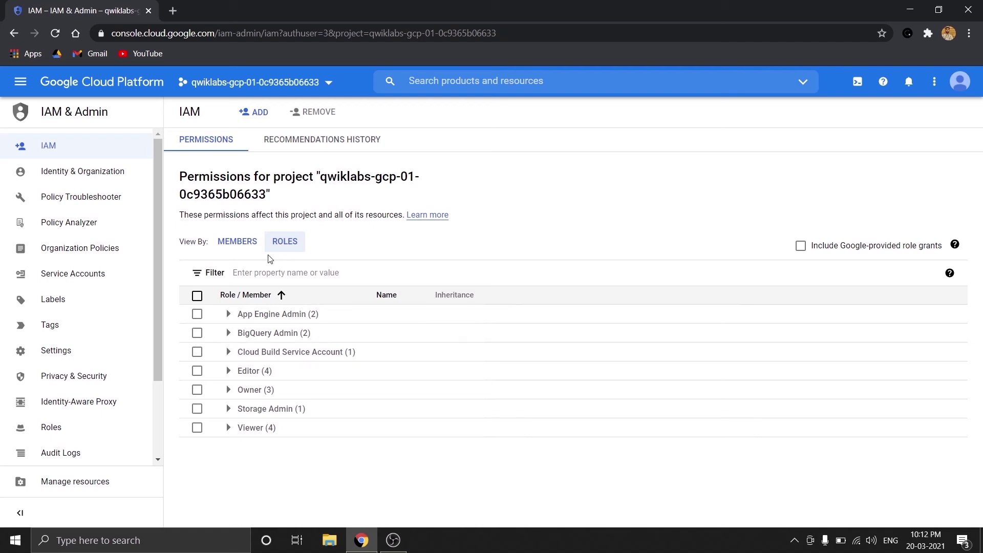
pyautogui.click(77, 251)
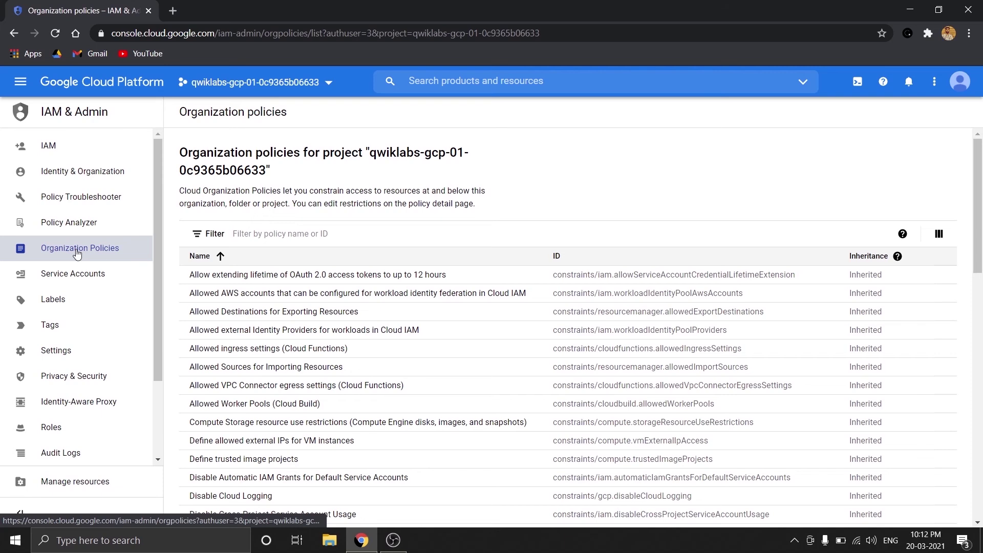
# Browse the project's Roles list of 739 roles, then go to Service Accounts
pyautogui.click(90, 425)
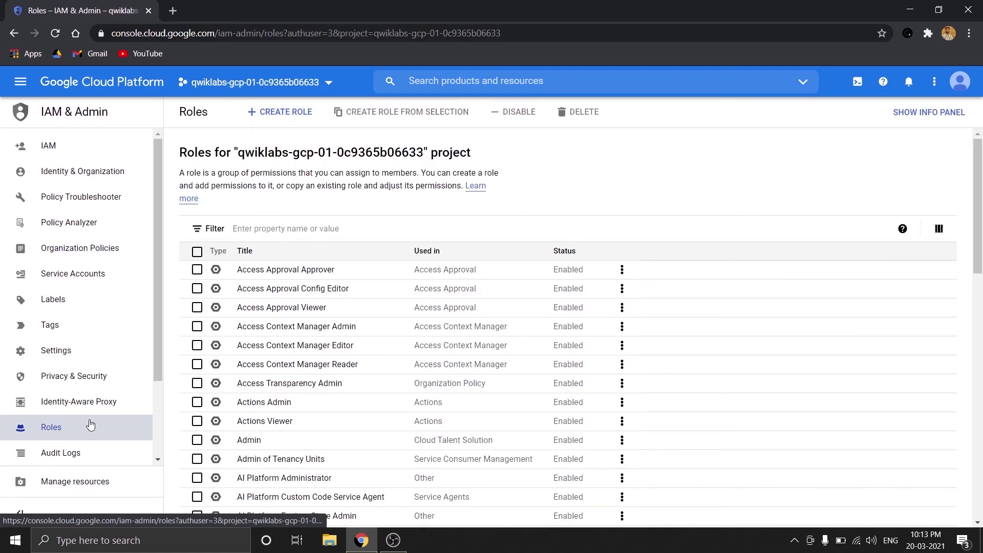
pyautogui.scroll(-14, 224, 329)
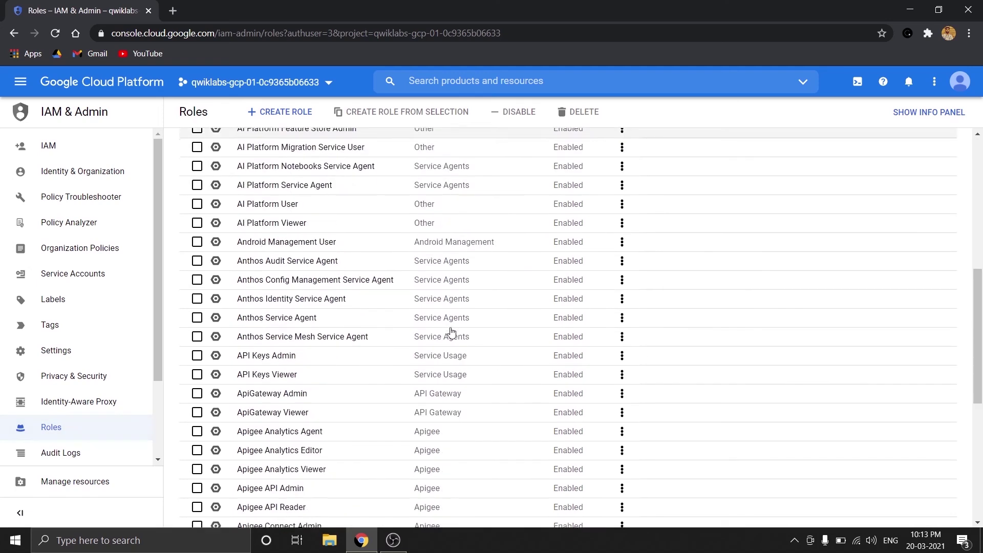
pyautogui.click(96, 281)
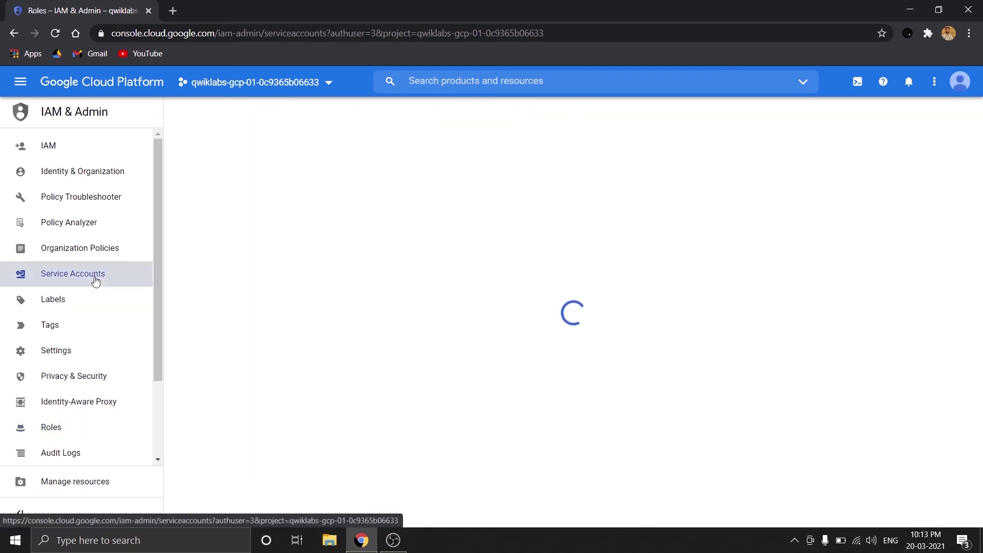